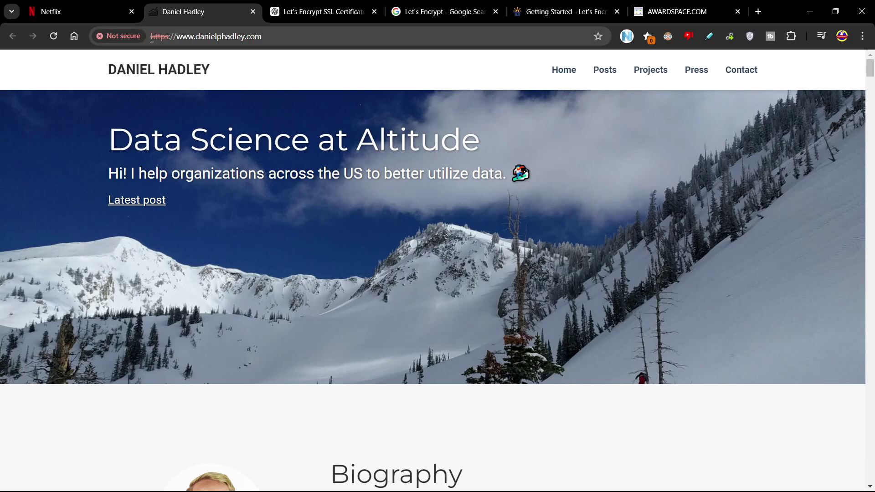
Switch to the ChatGPT conversation titled 'Let's Encrypt SSL Certificate'
click(302, 14)
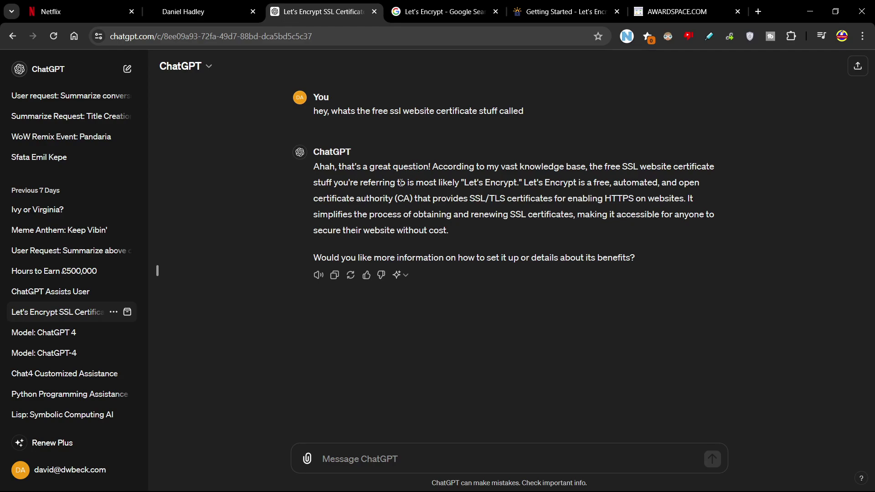
Highlight 'Let's Encrypt' in ChatGPT's reply, then go via the Google results to the Getting Started page
drag(464, 183, 520, 183)
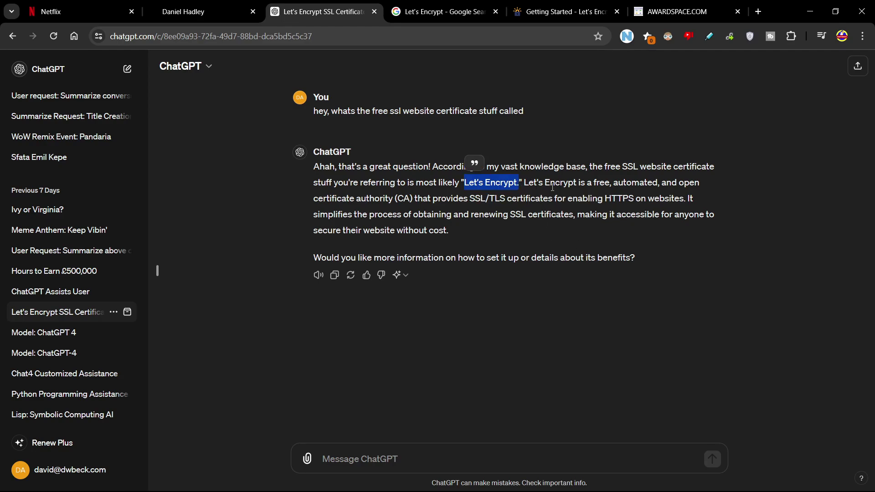
click(538, 186)
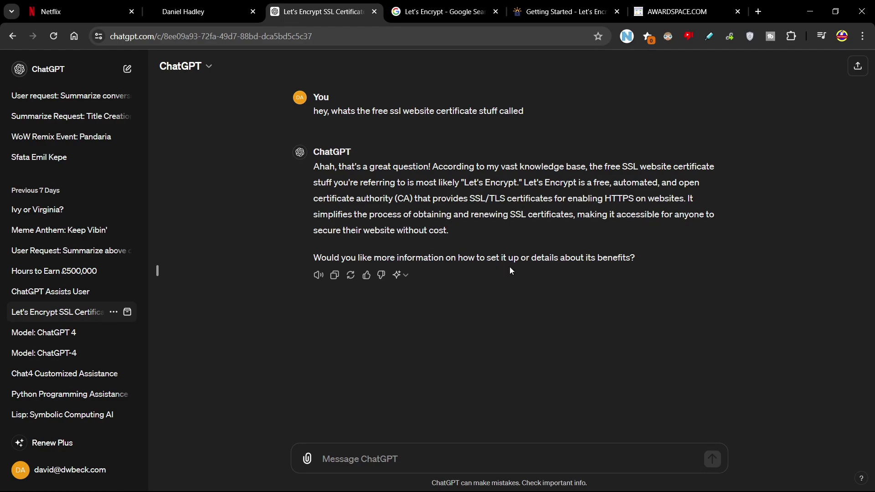
click(438, 13)
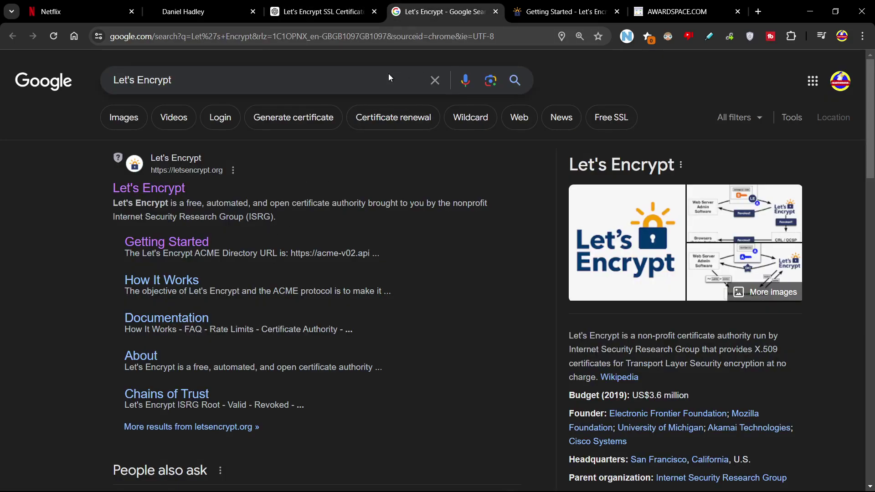
click(547, 12)
scroll(268, 187, up, 1)
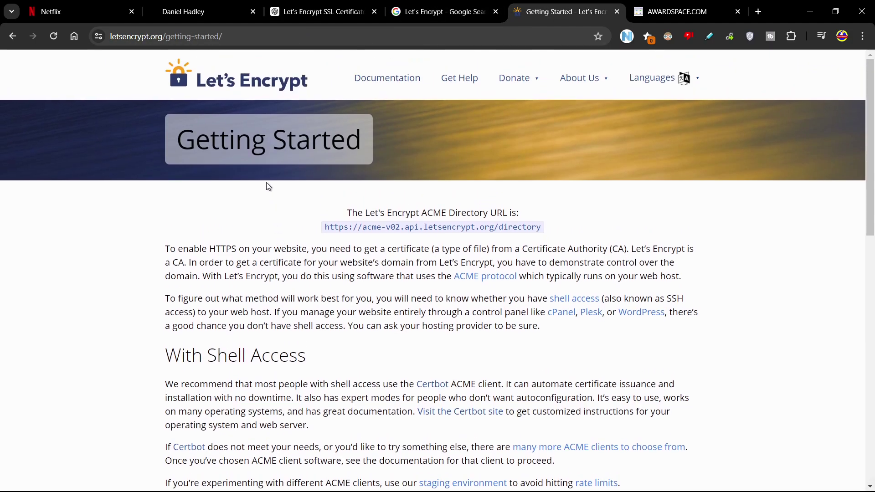
click(232, 87)
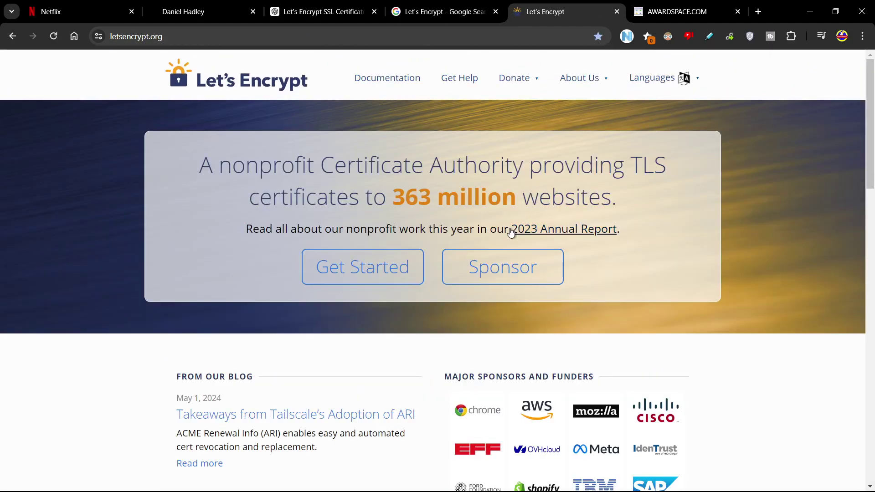
click(335, 271)
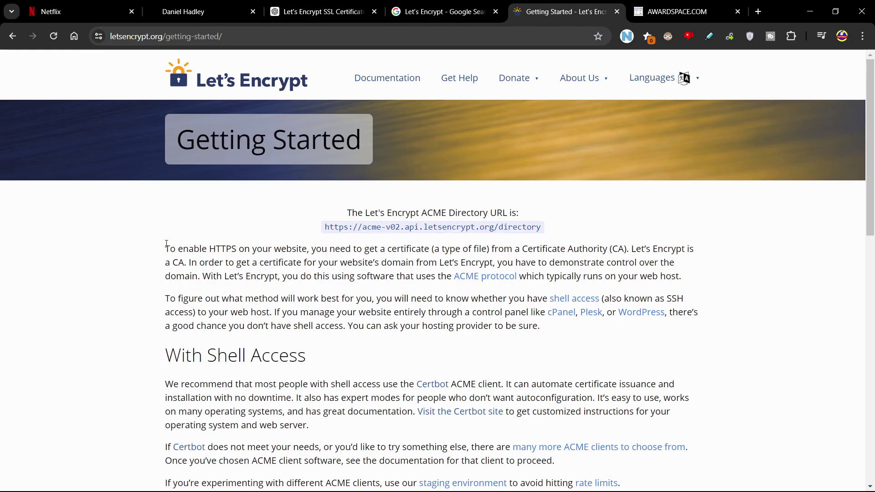
scroll(111, 251, down, 1)
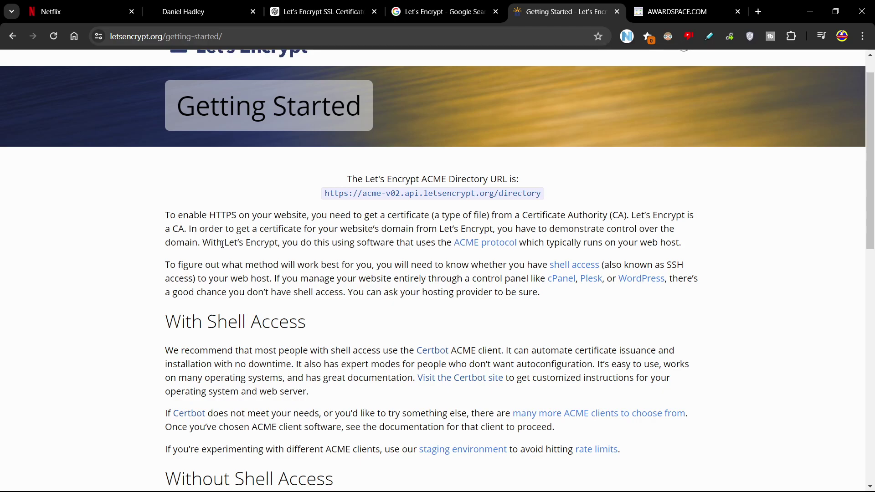
drag(222, 243, 278, 242)
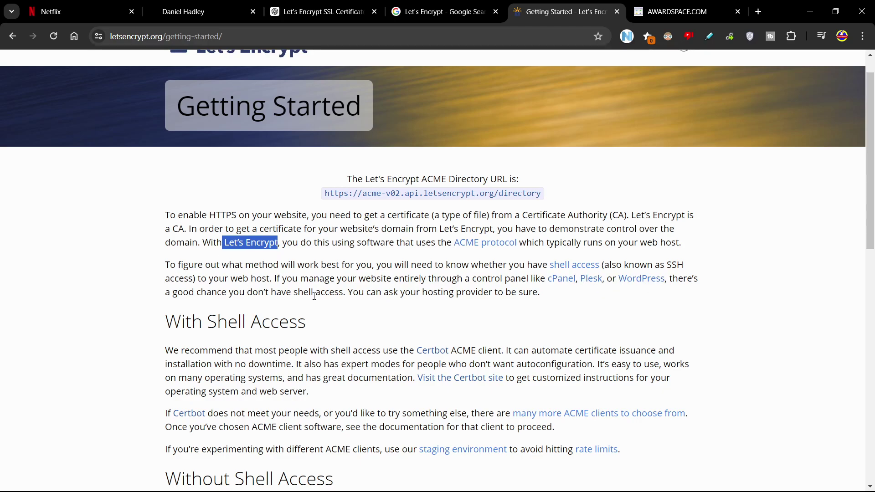
Note the hosting-provider sentence, scroll to 'With Shell Access', and open Certbot in a background tab
drag(320, 293, 559, 294)
click(345, 295)
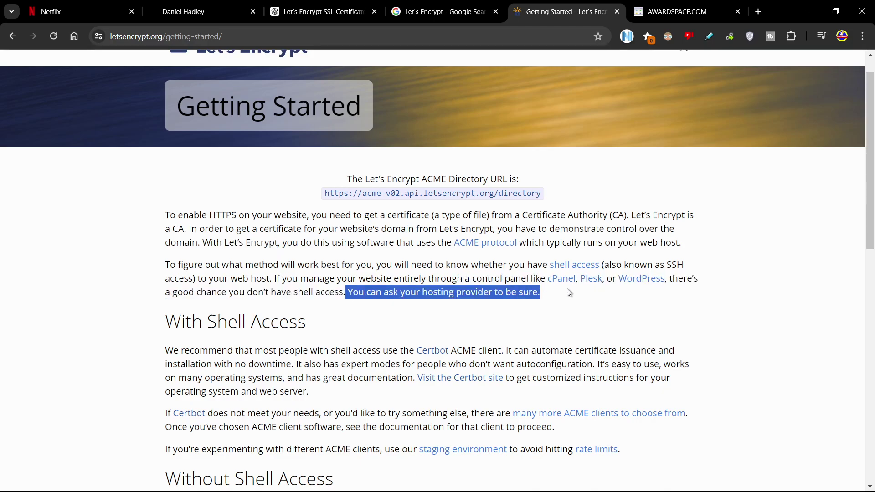
click(549, 299)
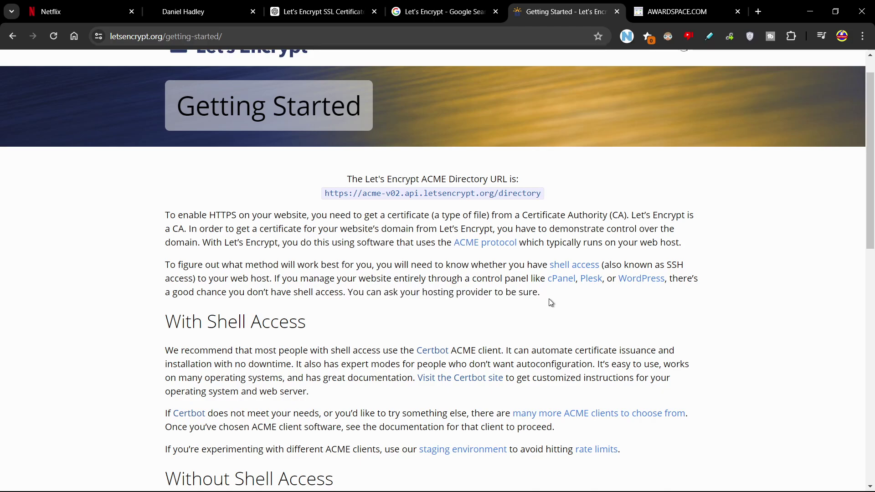
scroll(433, 318, down, 2)
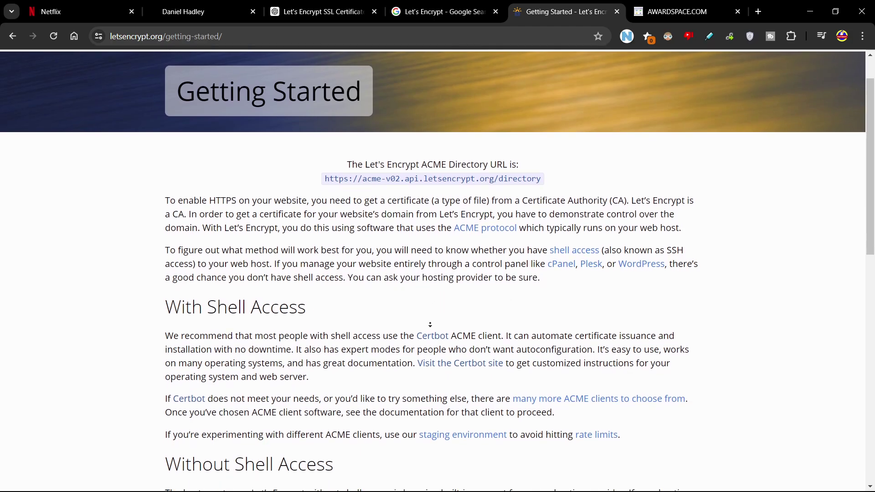
scroll(430, 325, down, 3)
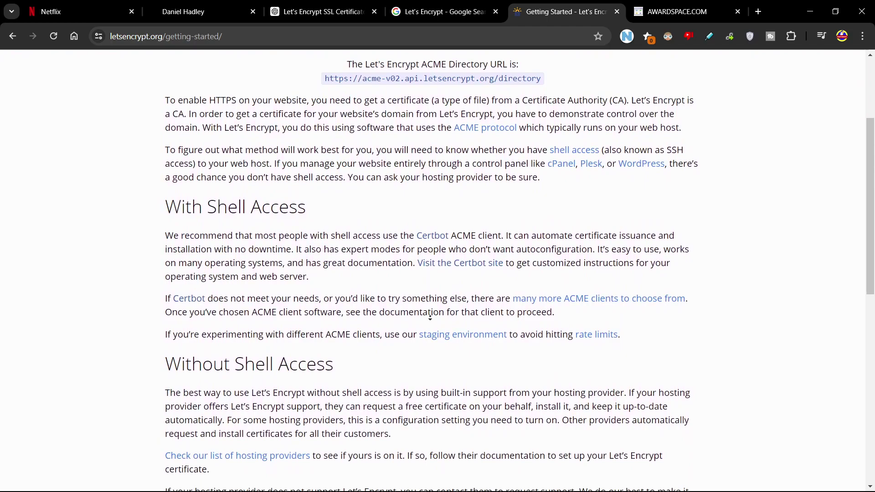
scroll(430, 318, down, 1)
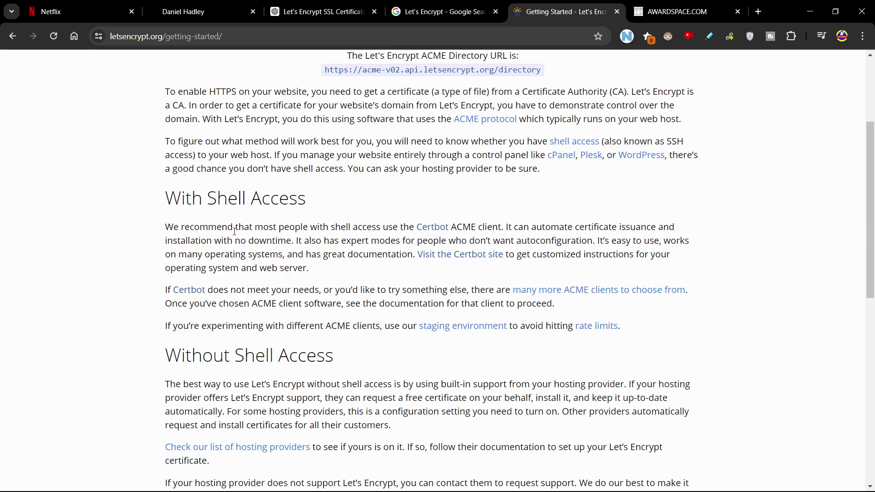
middle_click(437, 230)
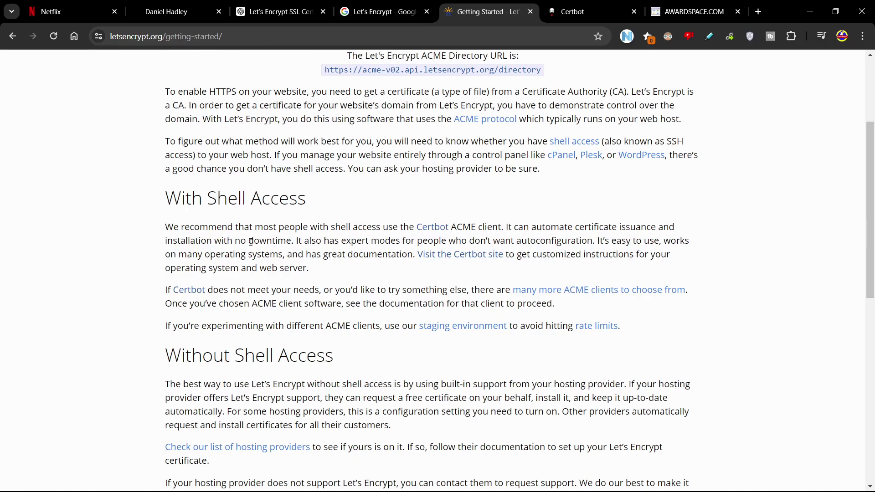
View the Certbot tab, scrolling through its requirements section to the footer and back to the top
click(596, 8)
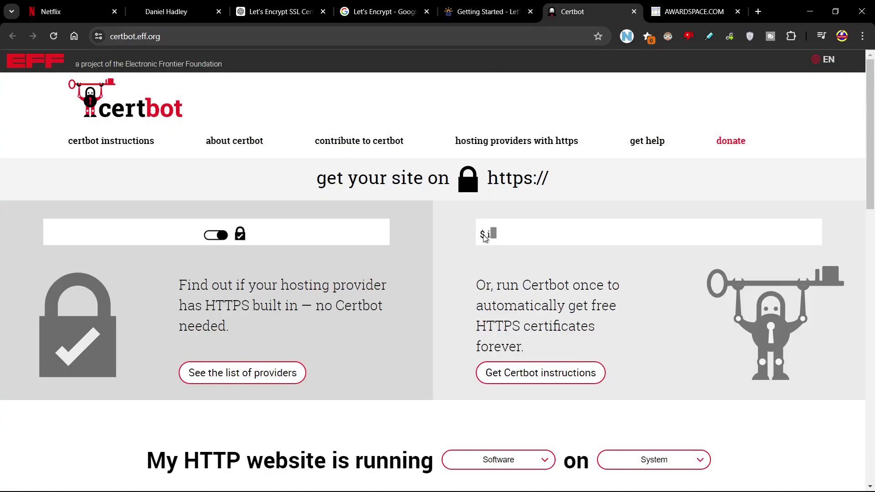
scroll(460, 299, down, 3)
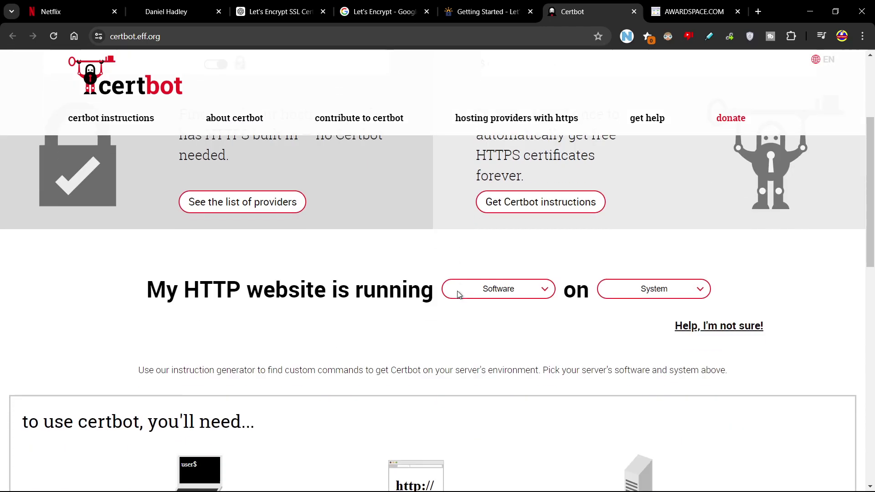
scroll(402, 270, up, 2)
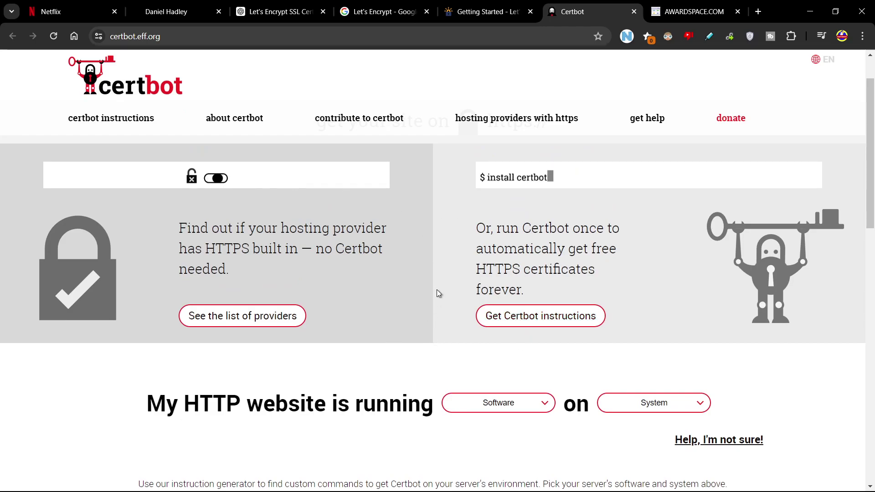
scroll(436, 294, down, 3)
scroll(410, 293, down, 3)
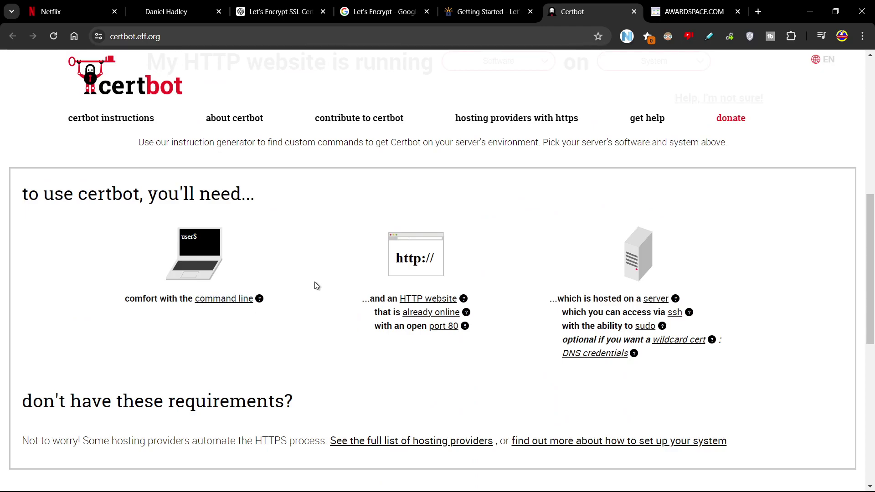
scroll(314, 333, down, 1)
scroll(308, 338, up, 1)
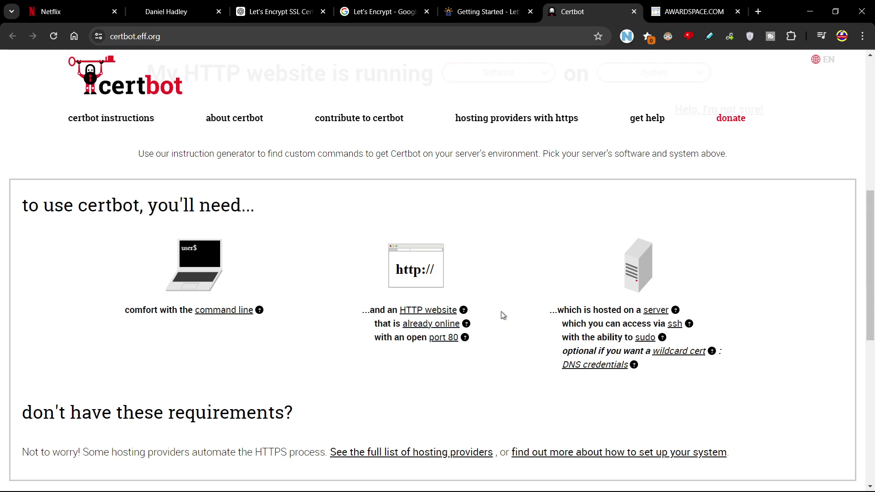
scroll(474, 264, down, 5)
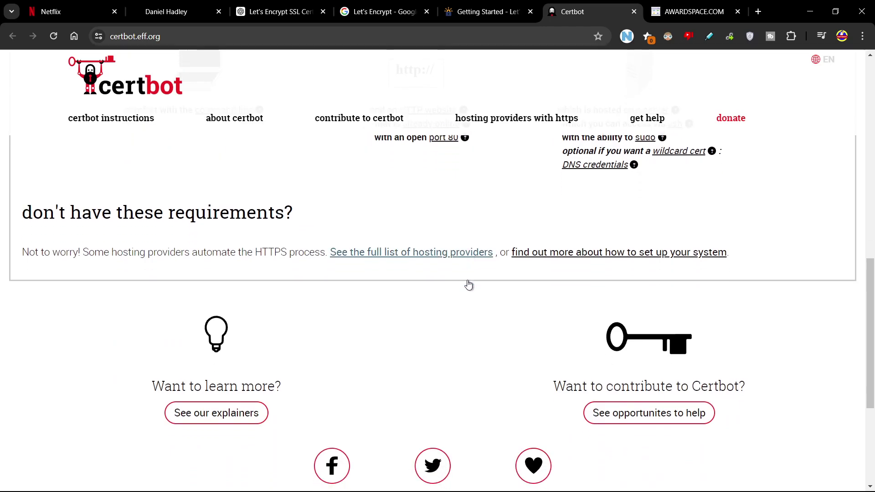
scroll(450, 279, down, 3)
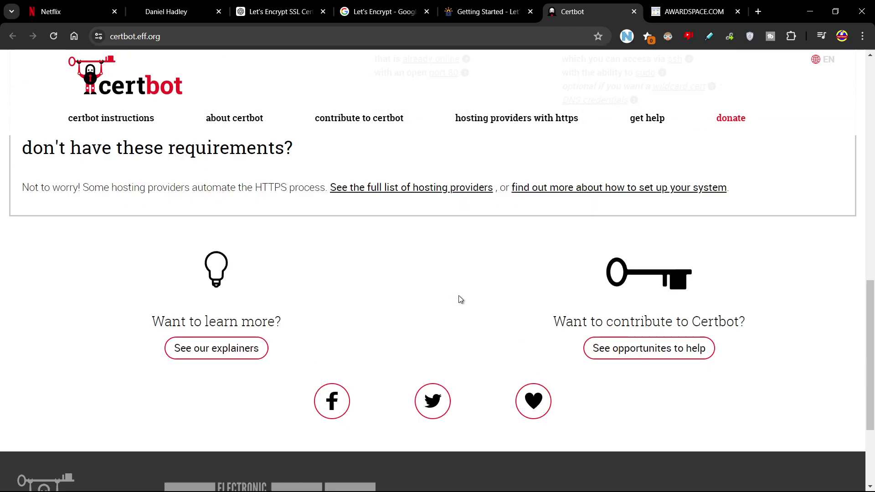
scroll(460, 299, up, 10)
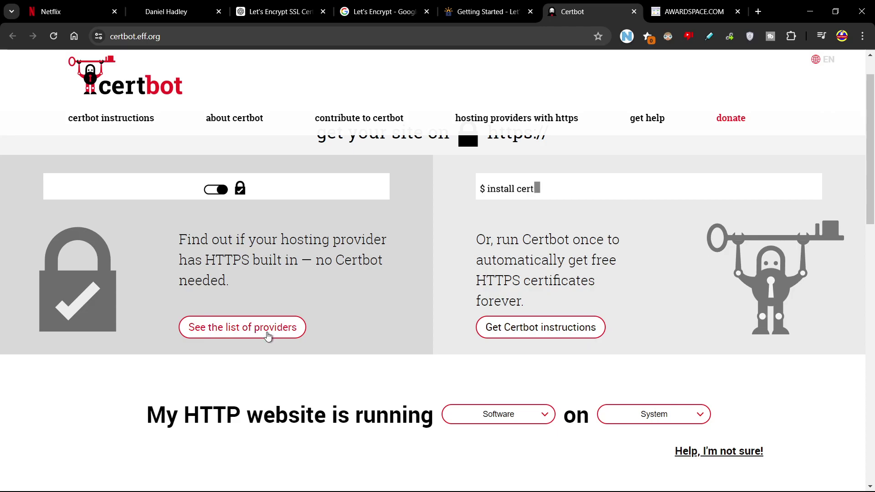
click(500, 7)
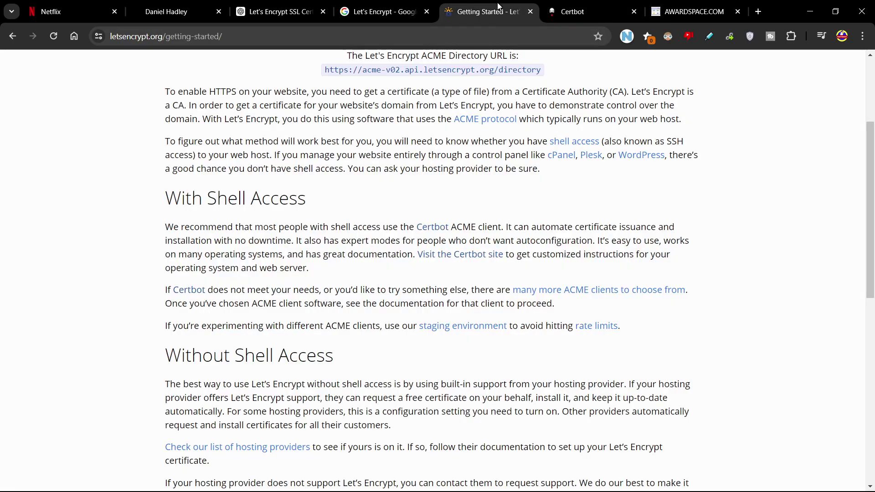
scroll(140, 289, down, 1)
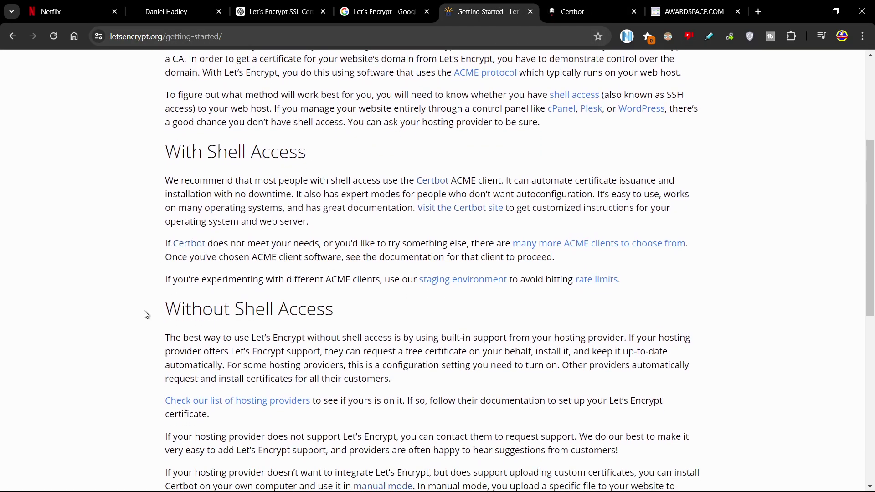
drag(462, 338, 625, 338)
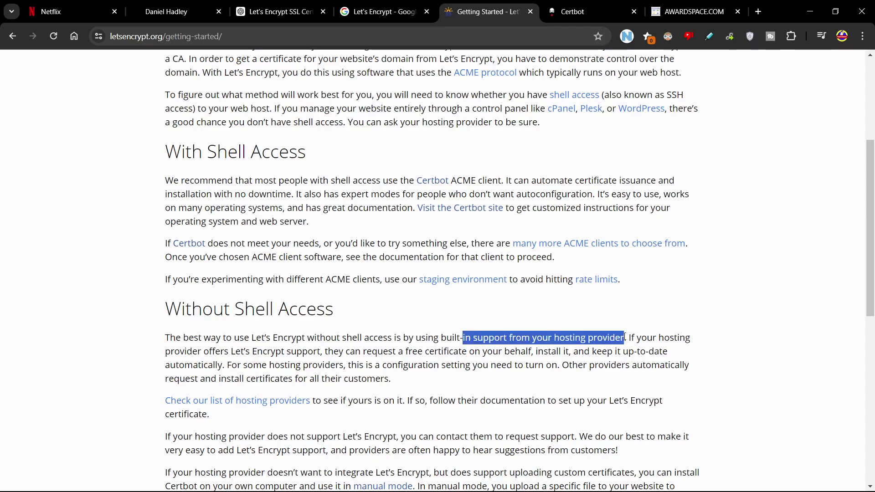
click(314, 339)
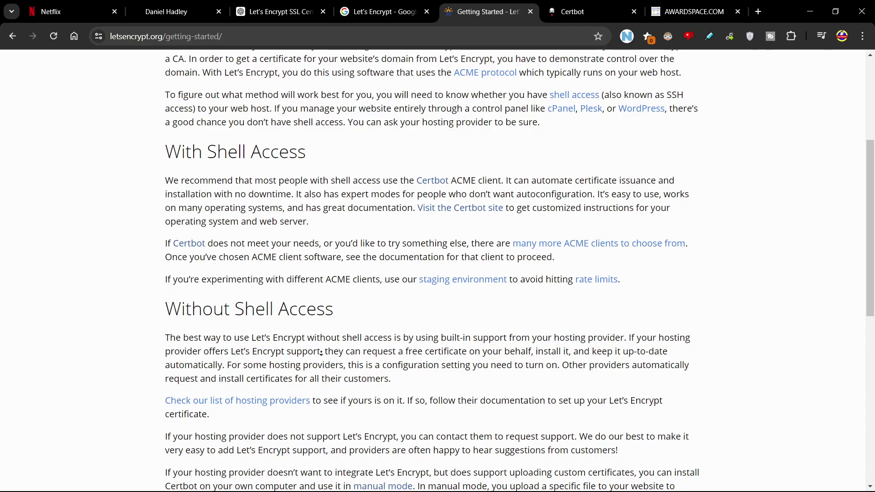
scroll(321, 354, down, 2)
scroll(329, 355, down, 2)
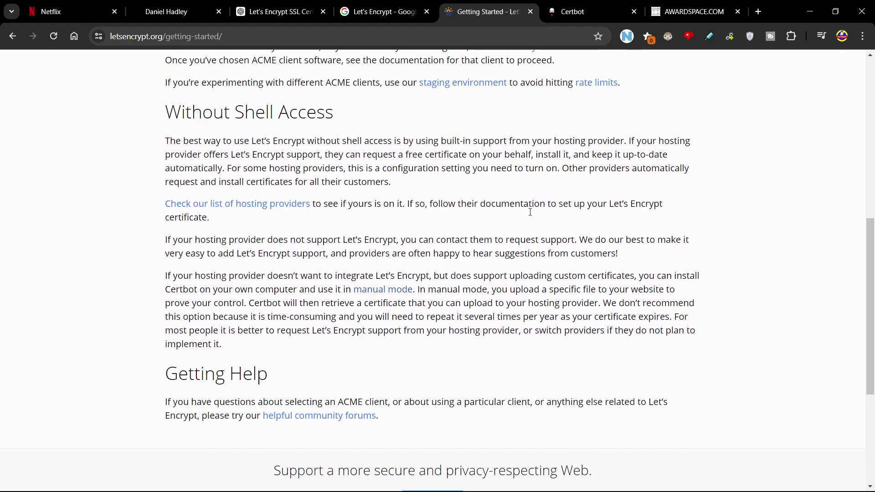
scroll(465, 272, up, 4)
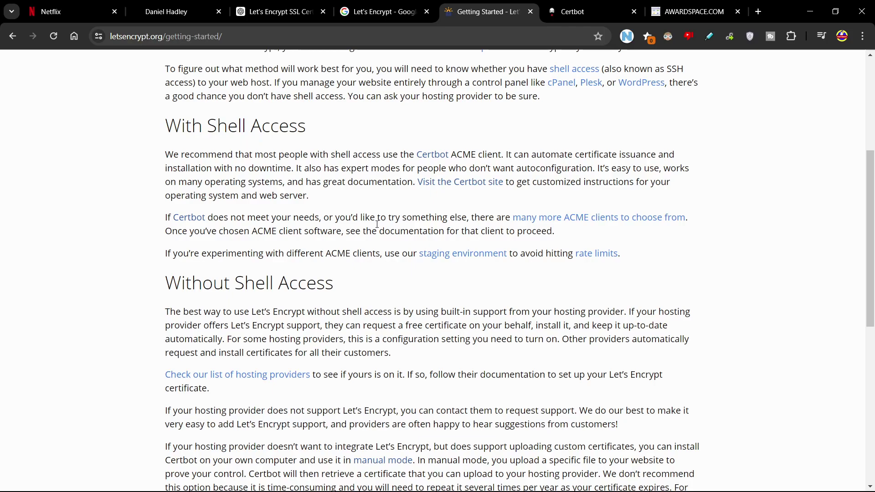
Glance at certbot.eff.org, then bring up the AwardSpace Upload SSL Certificate form
click(592, 12)
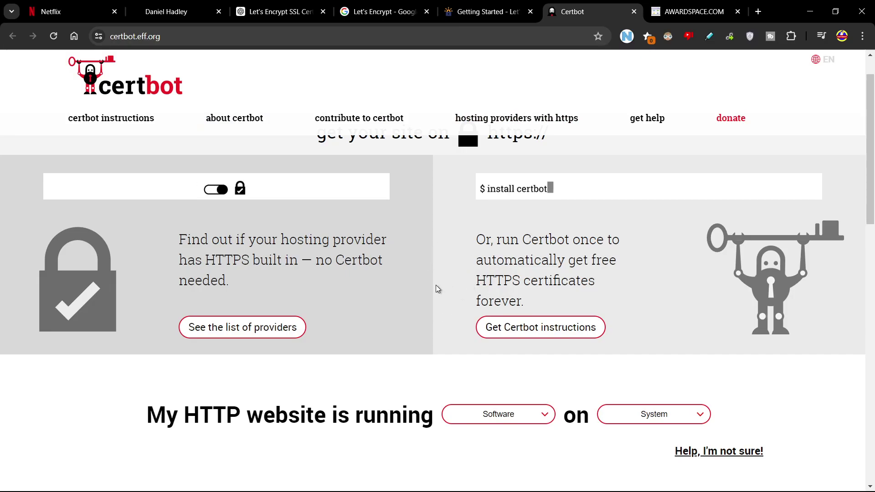
click(684, 12)
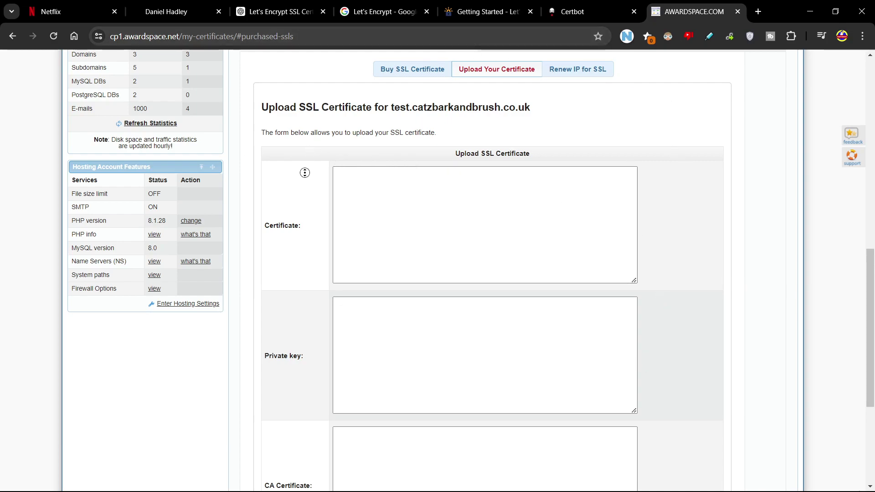
Review the SSL upload form for test.catzbarkandbrush.co.uk, then return to the Let's Encrypt Getting Started page
scroll(306, 191, down, 1)
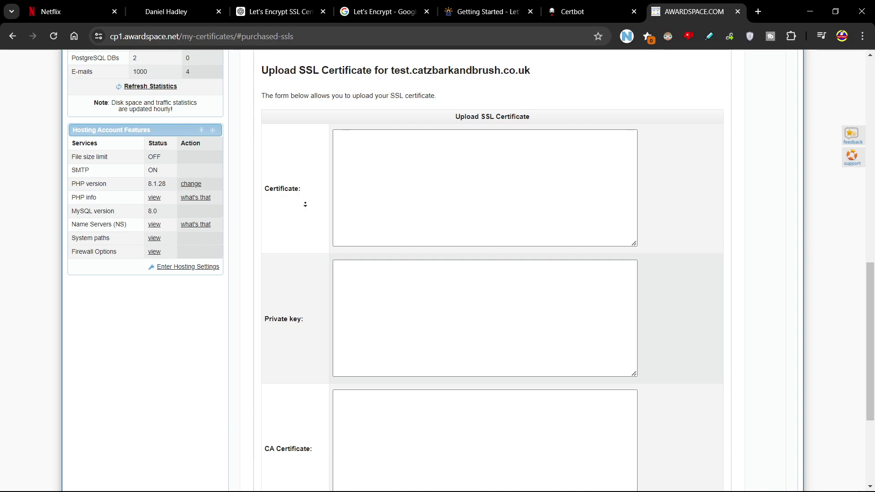
scroll(306, 205, down, 1)
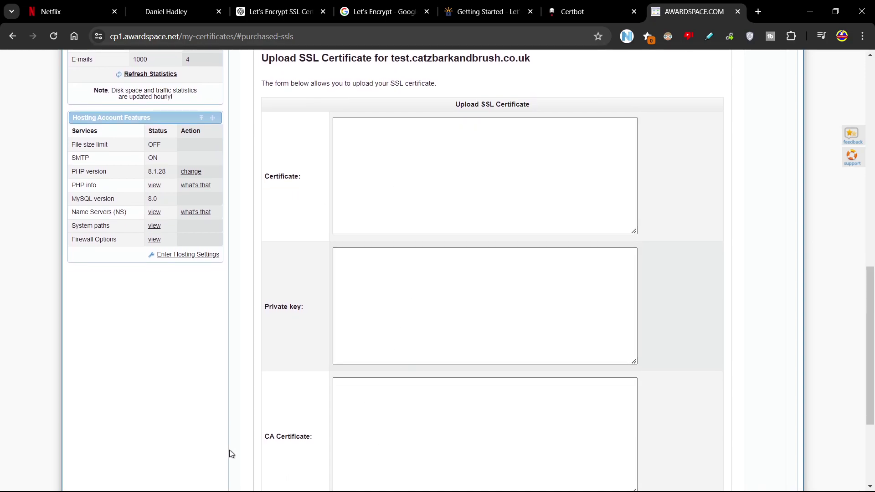
scroll(438, 367, down, 3)
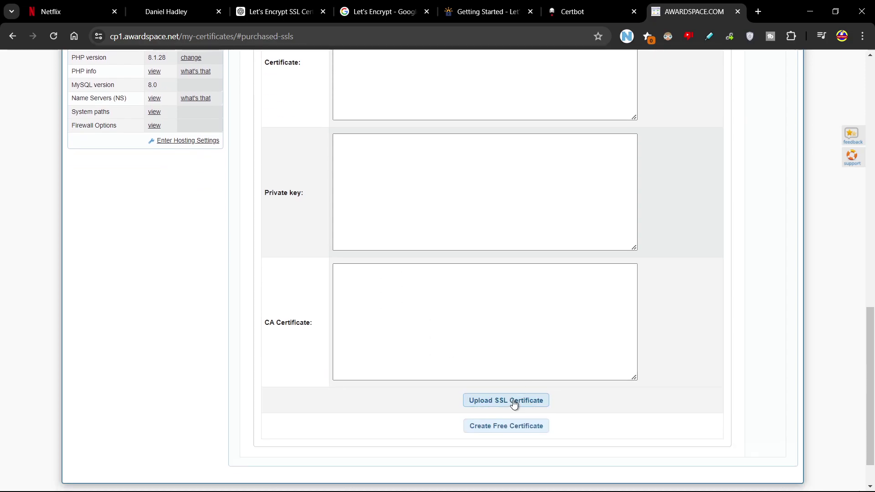
scroll(532, 273, up, 1)
scroll(532, 273, up, 5)
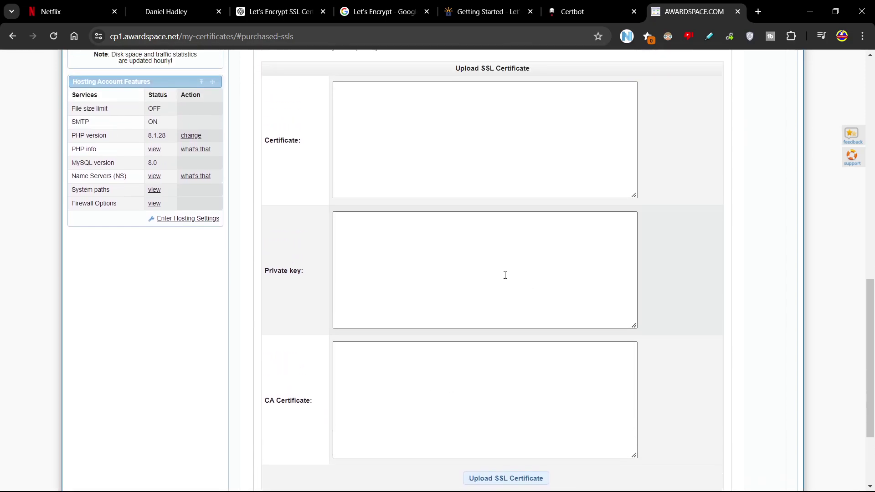
scroll(335, 270, down, 1)
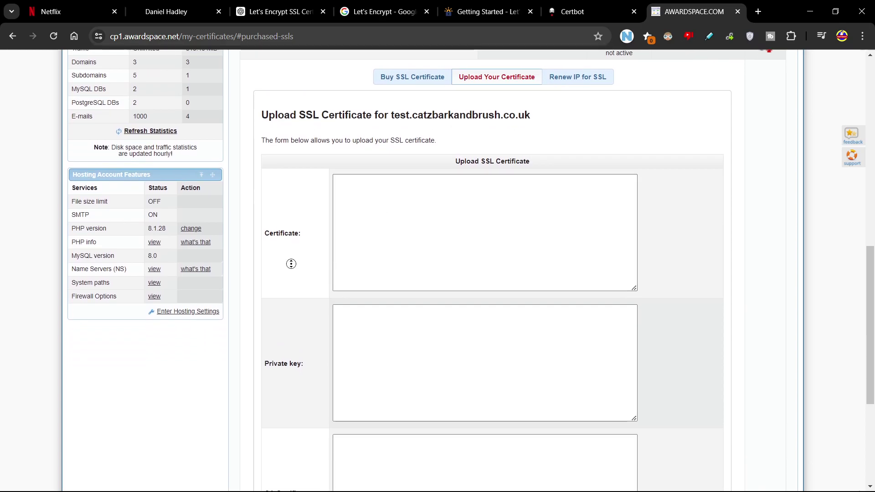
scroll(291, 260, up, 1)
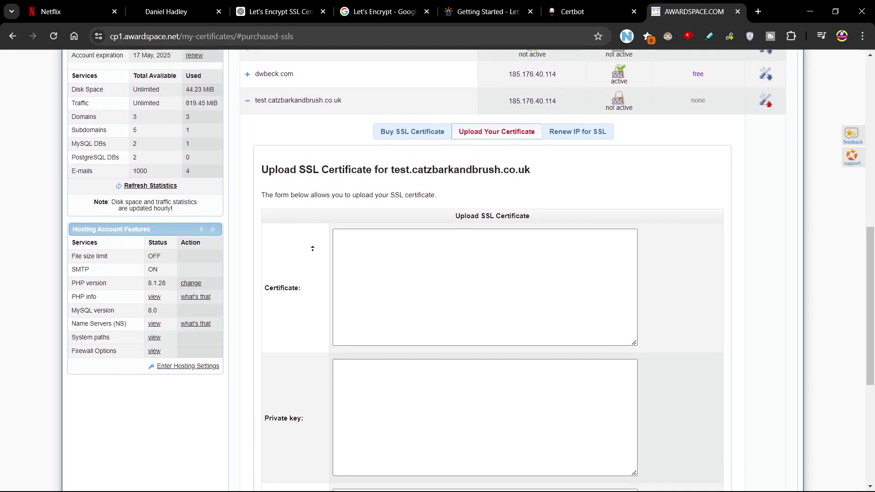
scroll(307, 283, down, 2)
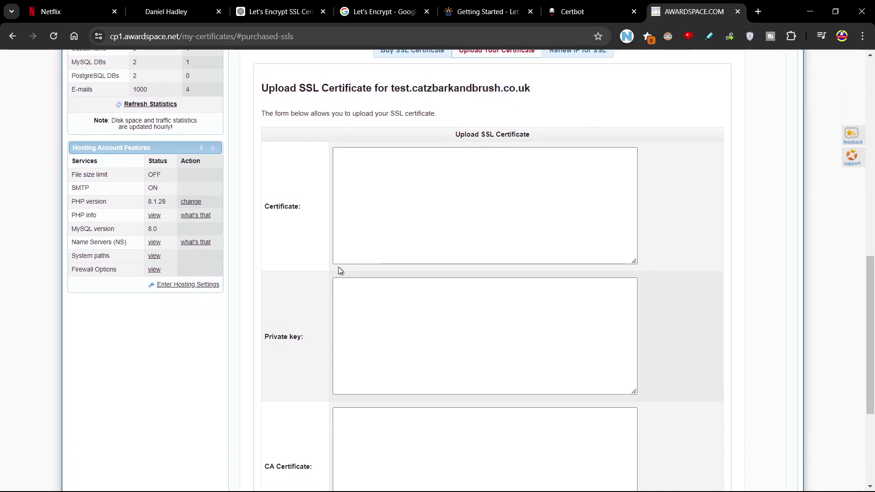
key(alt+Tab)
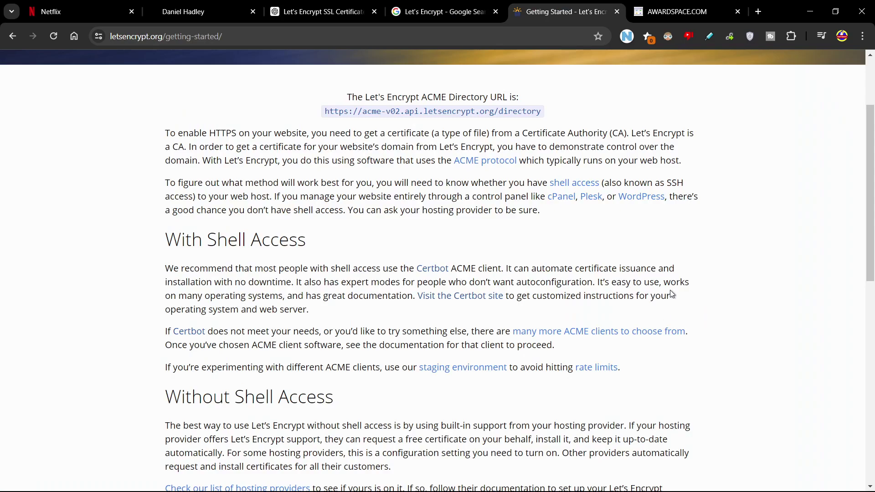
scroll(669, 290, up, 3)
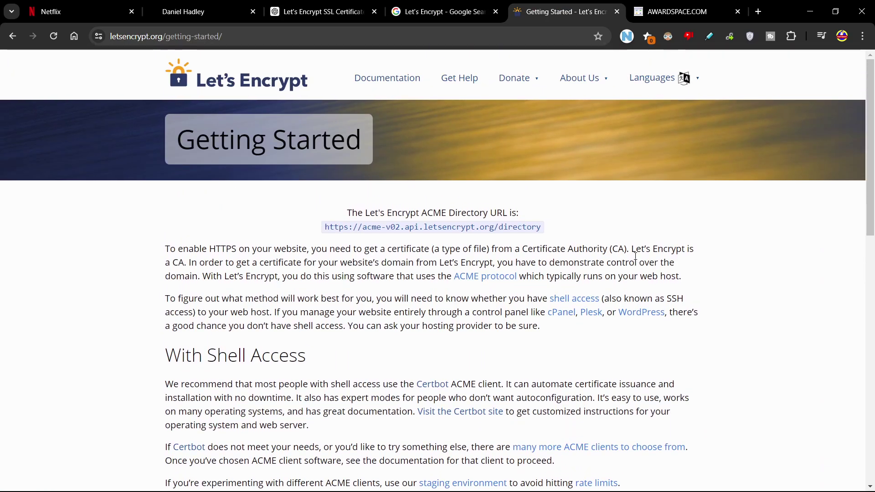
scroll(636, 257, down, 3)
scroll(363, 274, down, 5)
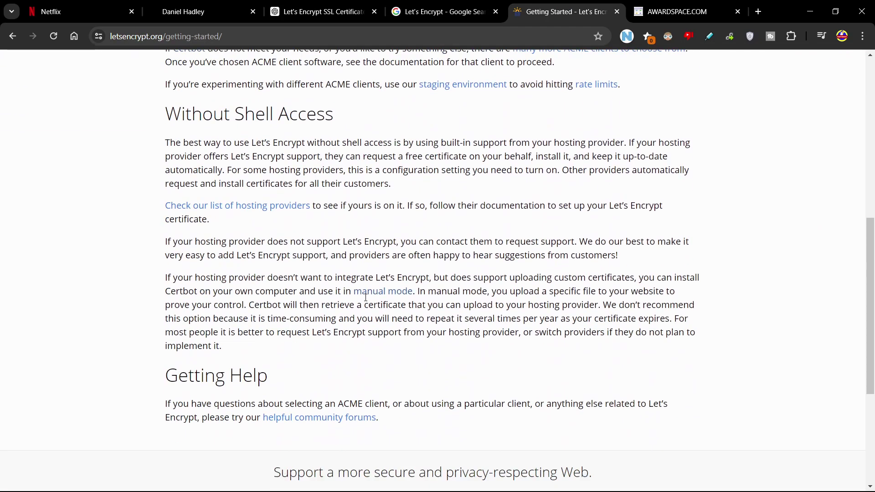
scroll(473, 254, down, 5)
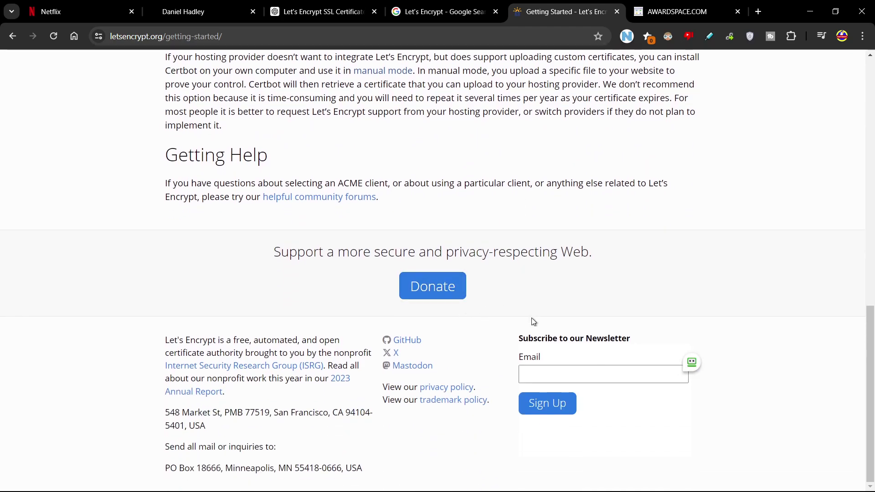
scroll(504, 315, up, 15)
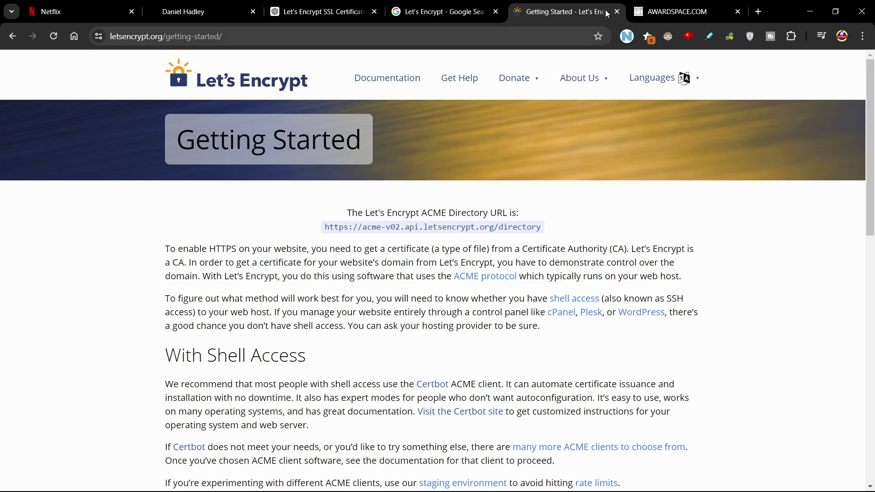
click(757, 15)
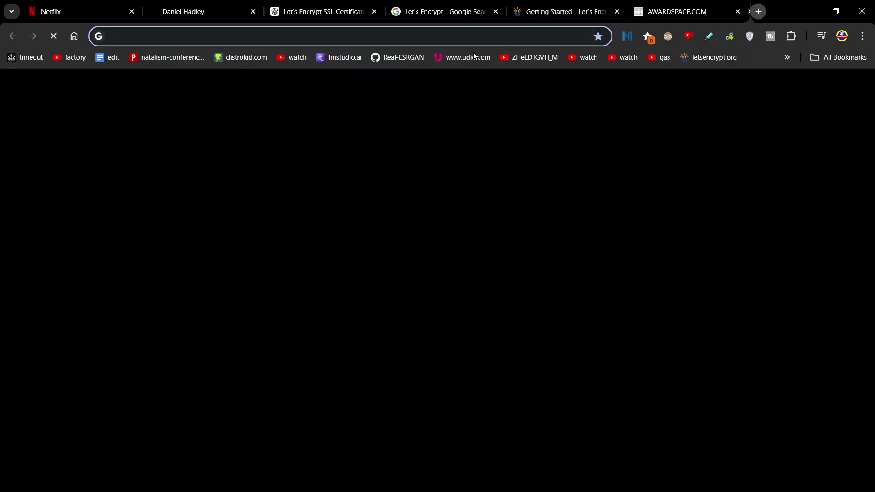
click(368, 36)
text(dwbeck.com)
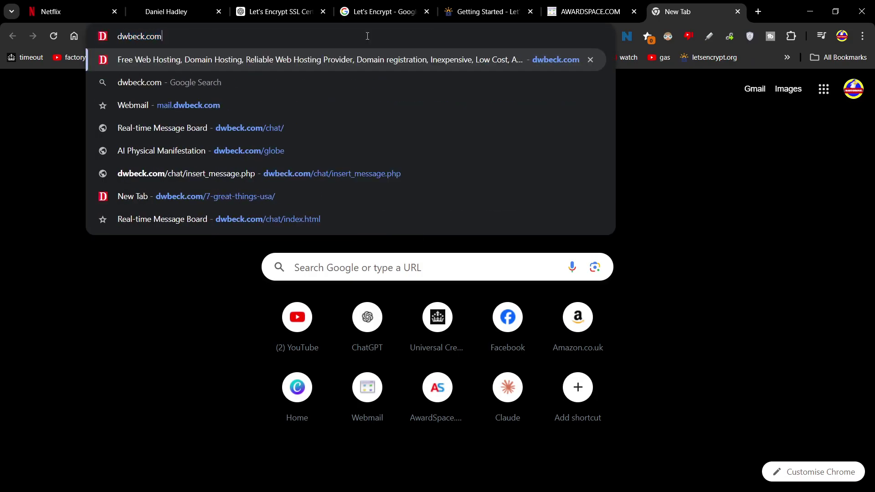
key(Return)
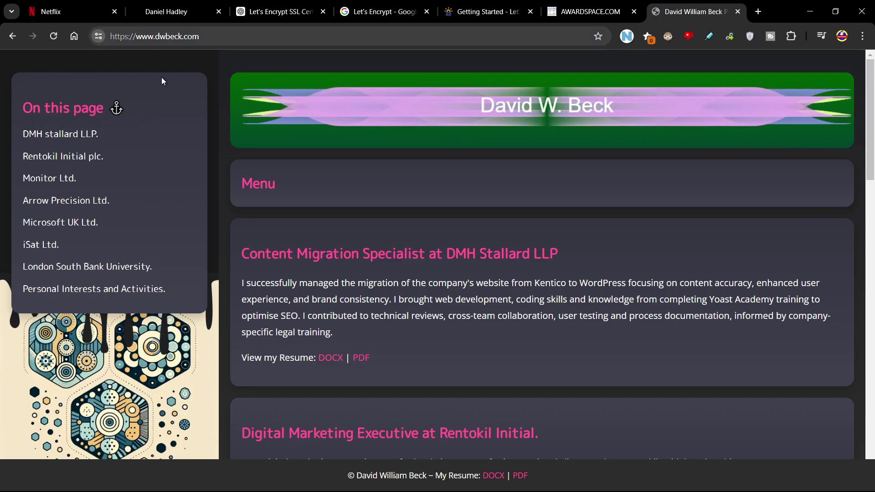
click(356, 187)
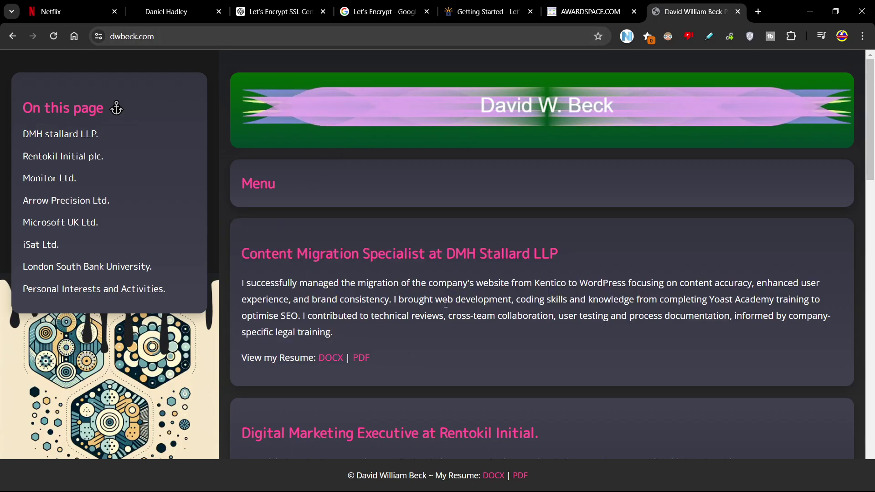
scroll(472, 293, down, 20)
scroll(473, 293, down, 7)
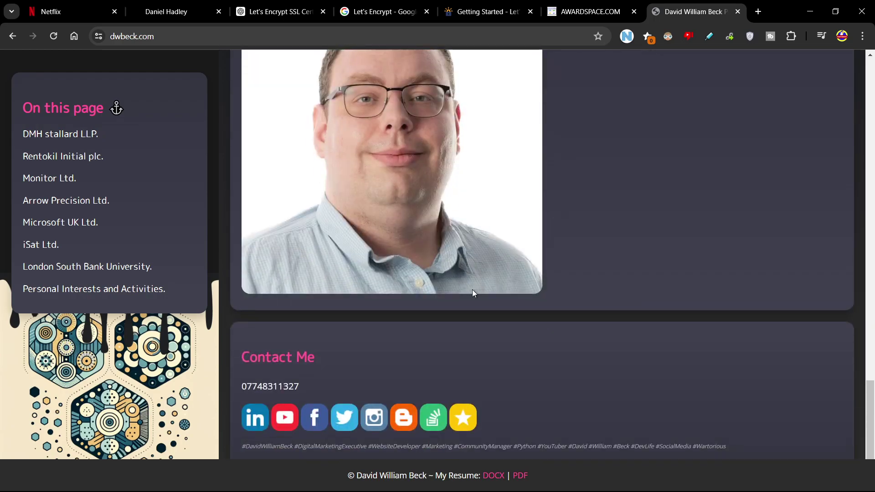
scroll(566, 248, up, 20)
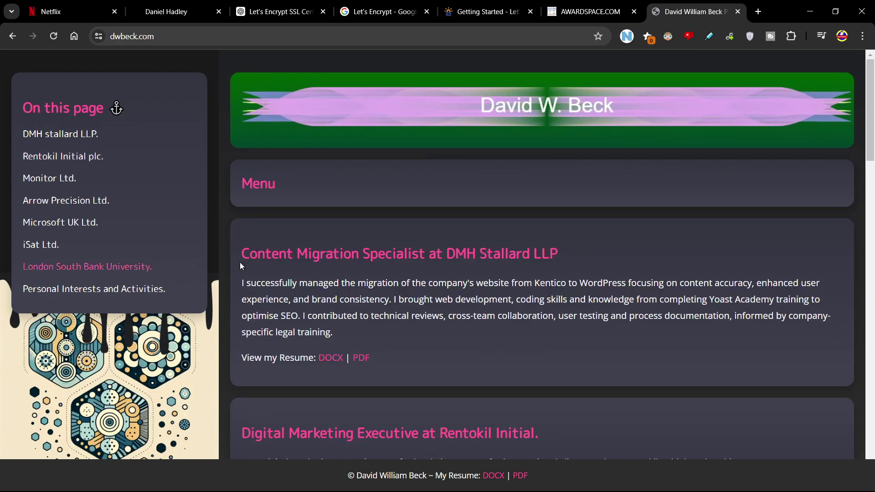
scroll(498, 270, down, 20)
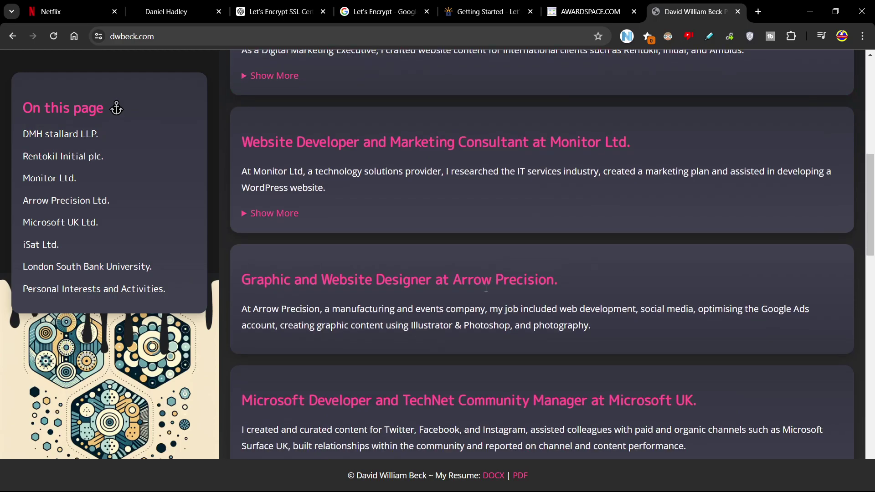
scroll(481, 287, down, 2)
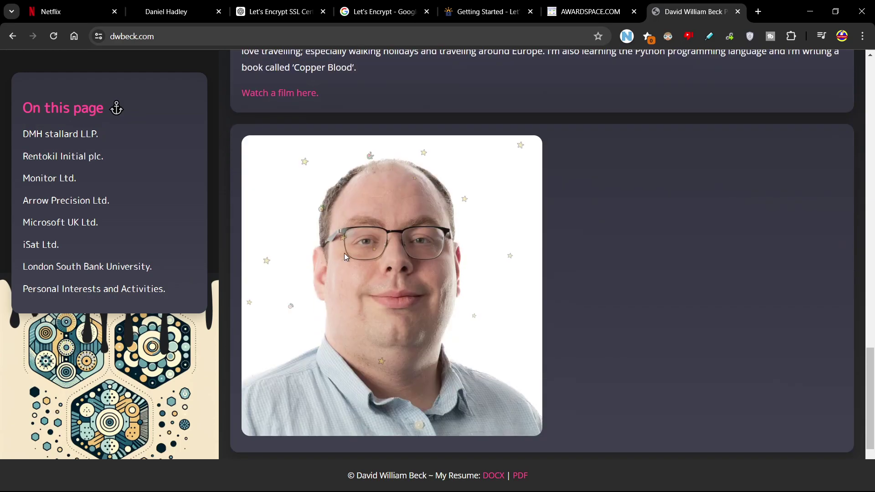